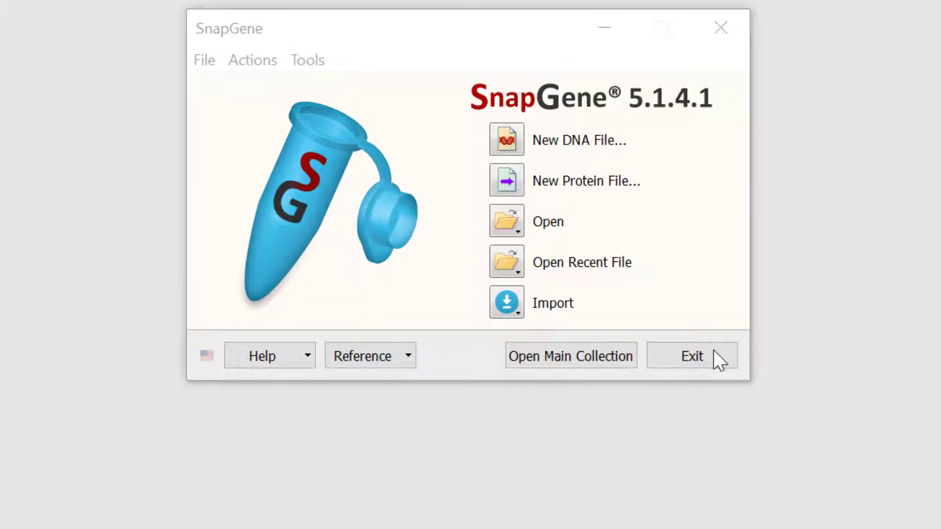
# Show the Import sources: NCBI, UniProt, Ensembl and Addgene sequences.
pyautogui.click(508, 301)
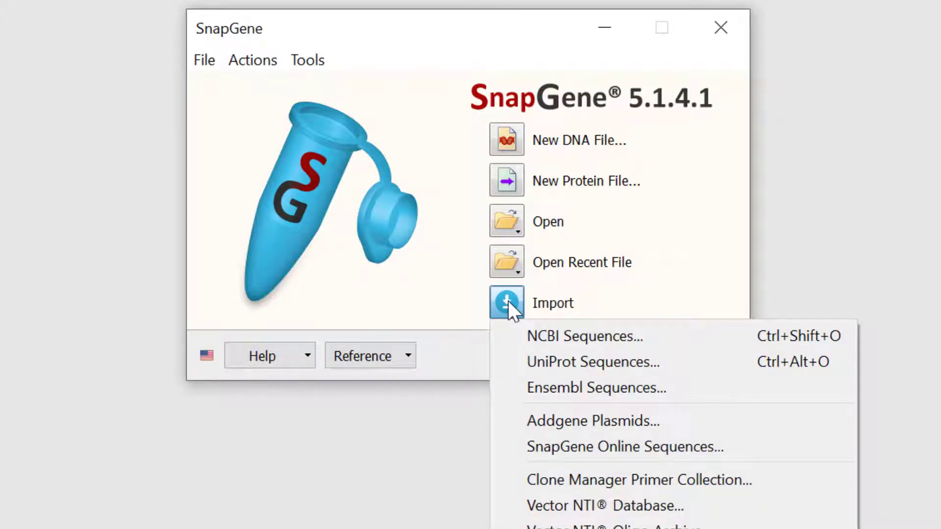
# Search SnapGene Online Sequences for 'pgl4' and pick pGL4.10[luc2].
pyautogui.click(734, 443)
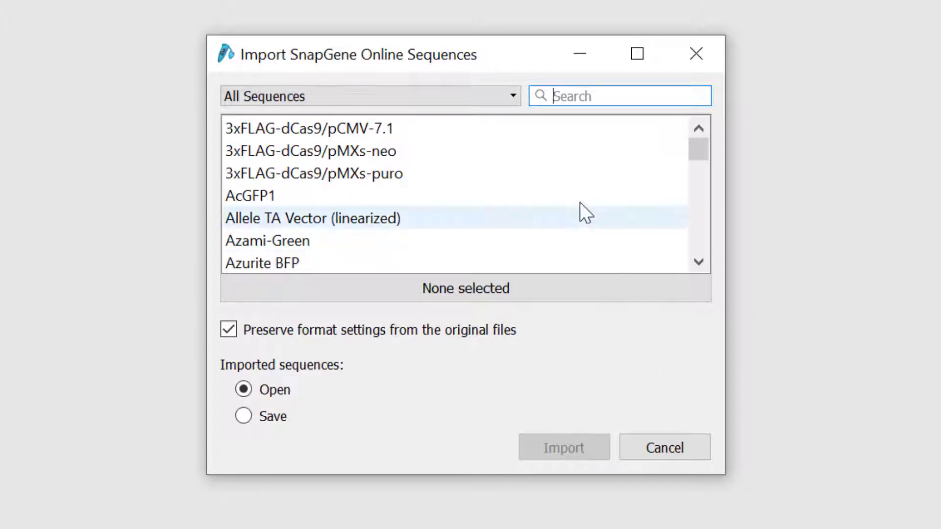
pyautogui.write('p')
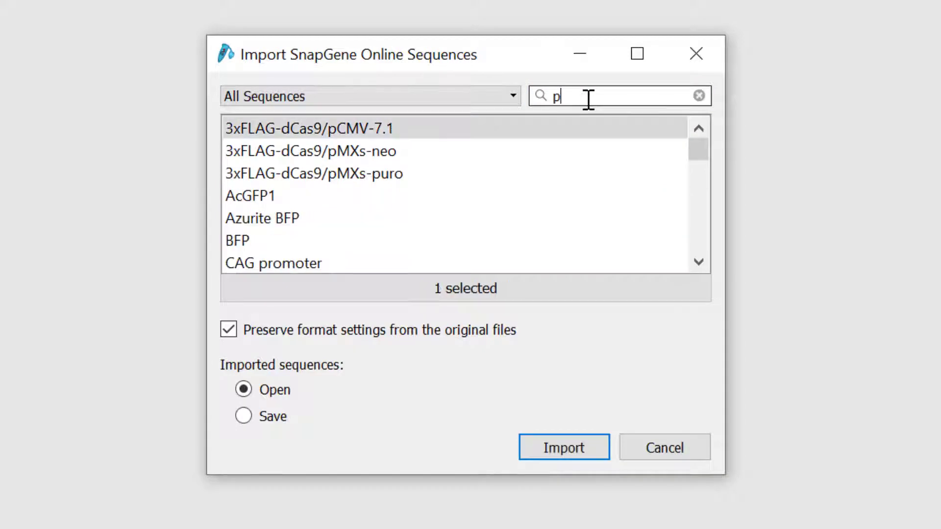
pyautogui.write('gl4')
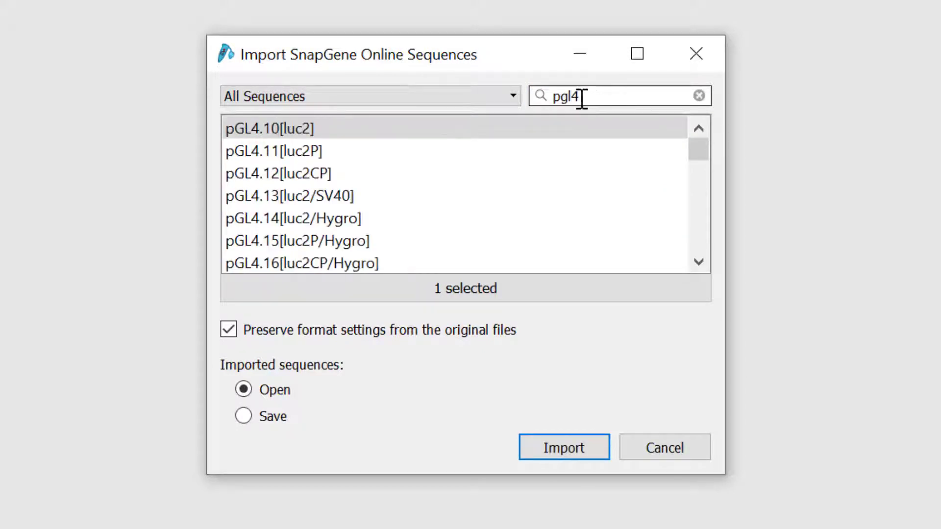
pyautogui.click(431, 129)
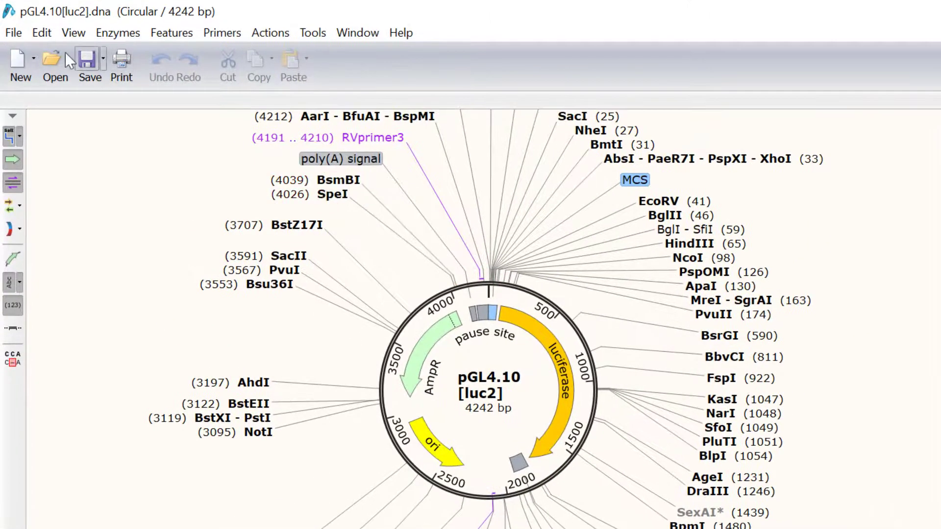
# Look at the File > Import options and dismiss the menus without choosing anything.
pyautogui.click(13, 33)
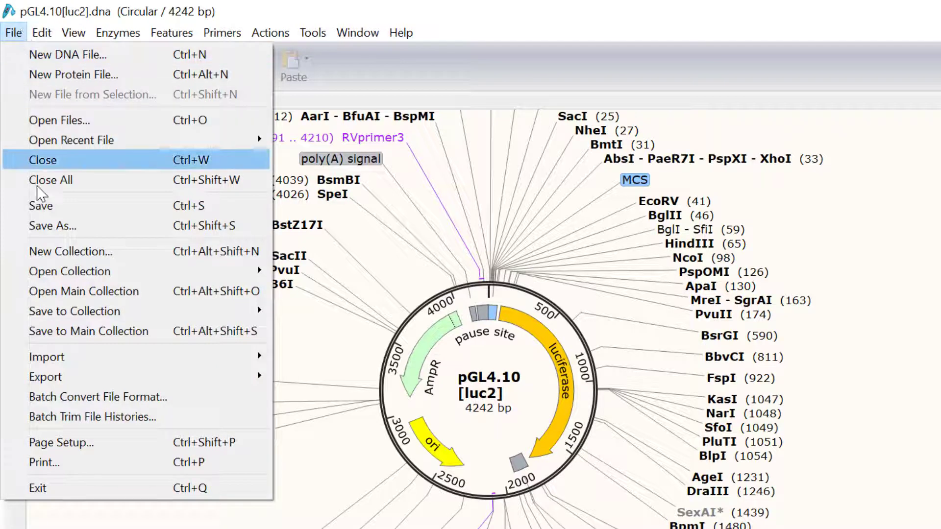
pyautogui.moveTo(96, 353)
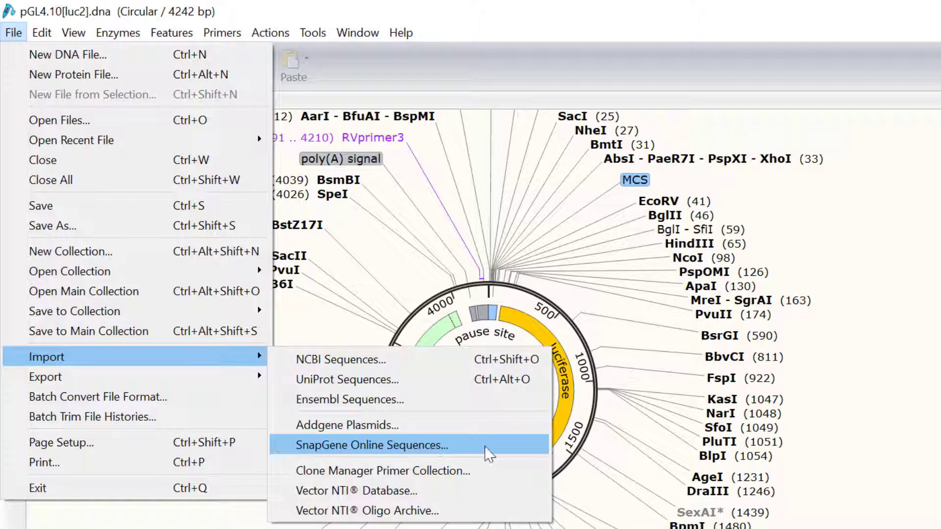
pyautogui.press('Escape')
pyautogui.press('Escape')
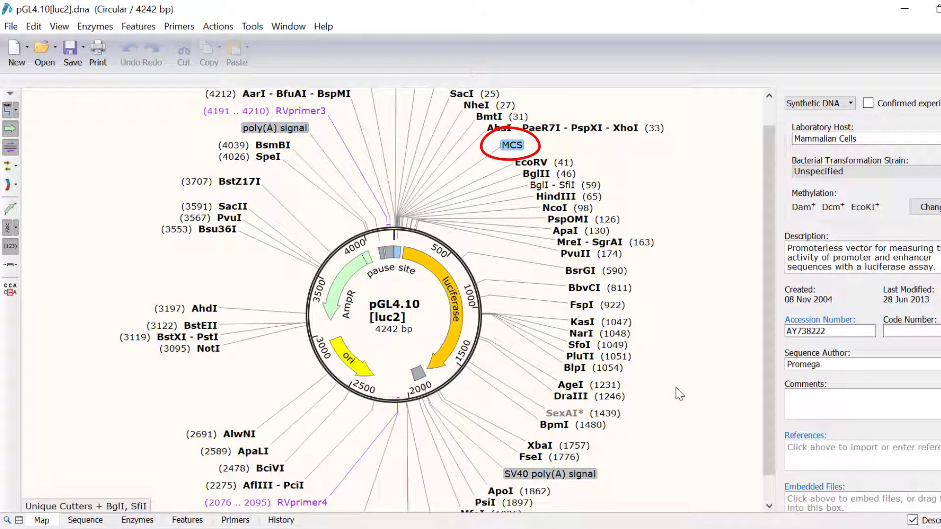
pyautogui.click(513, 145)
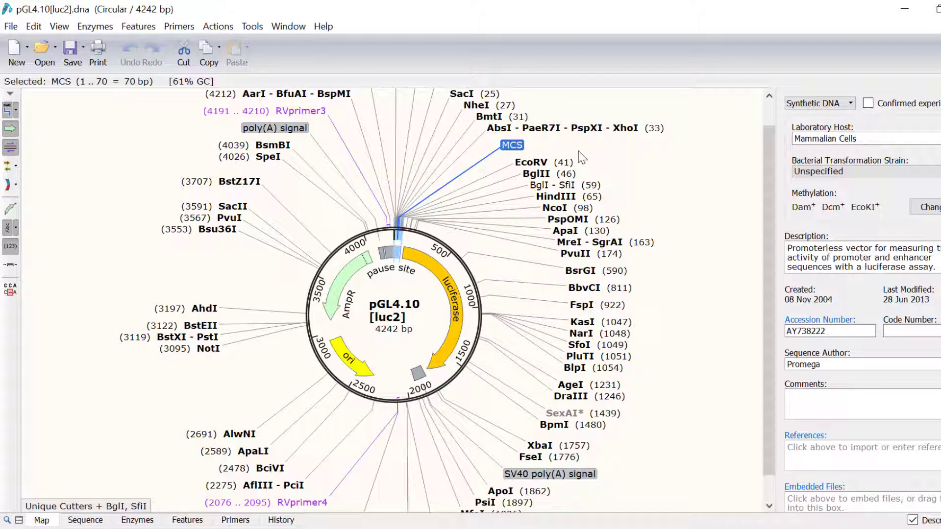
pyautogui.click(424, 266)
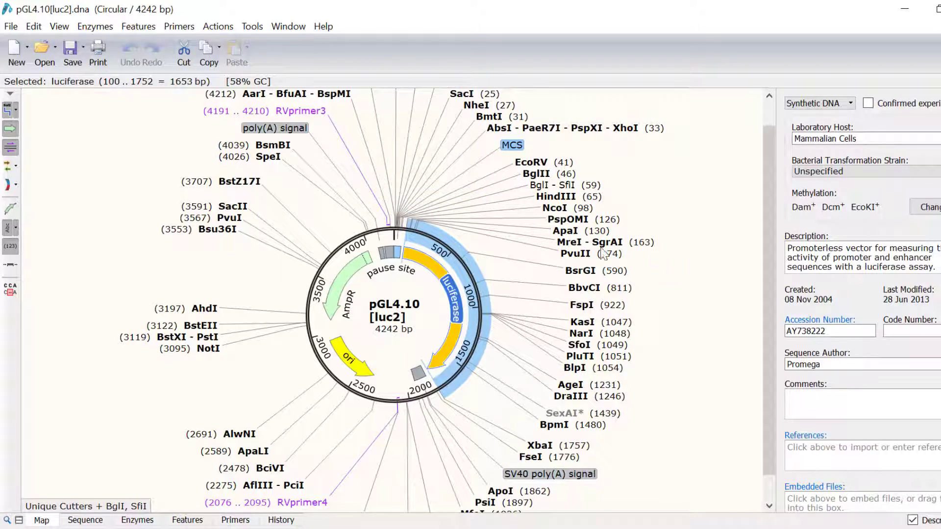
# Open Human EGFR promoter.dna from the recent files list.
pyautogui.click(54, 46)
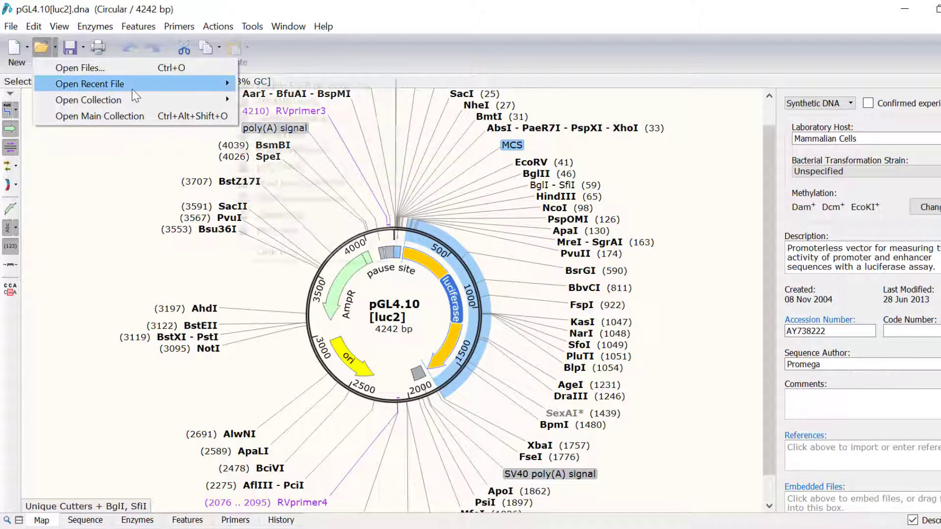
pyautogui.moveTo(131, 89)
pyautogui.click(265, 86)
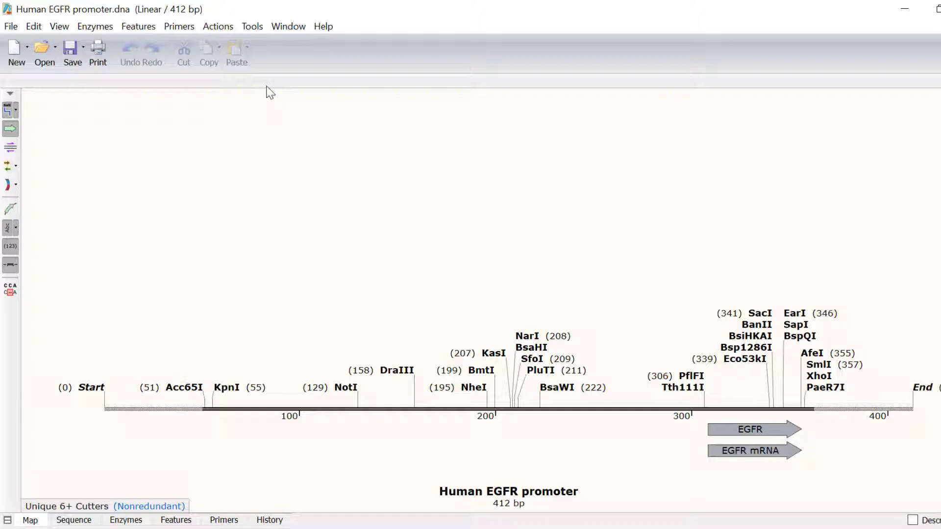
# Select the Acc65I (51) and XhoI (357) sites on the promoter map, then clear the selection.
pyautogui.click(197, 392)
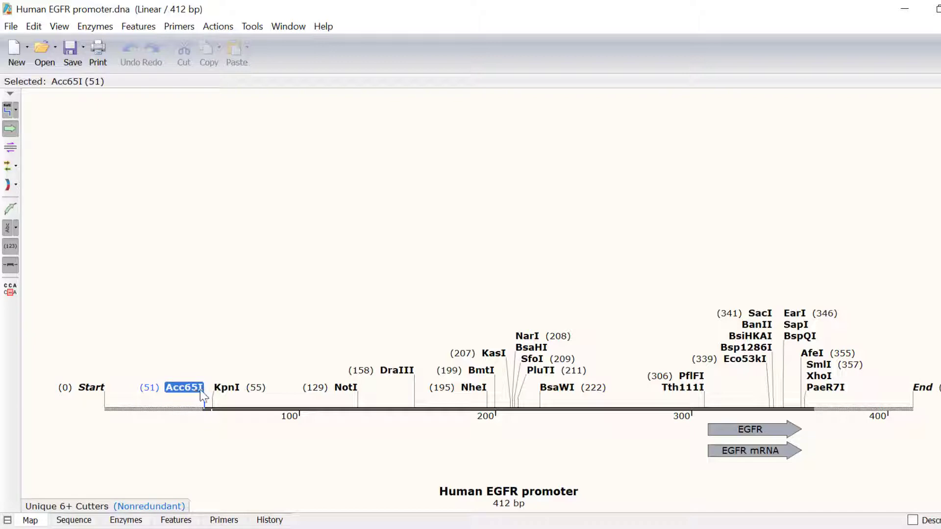
pyautogui.click(819, 381)
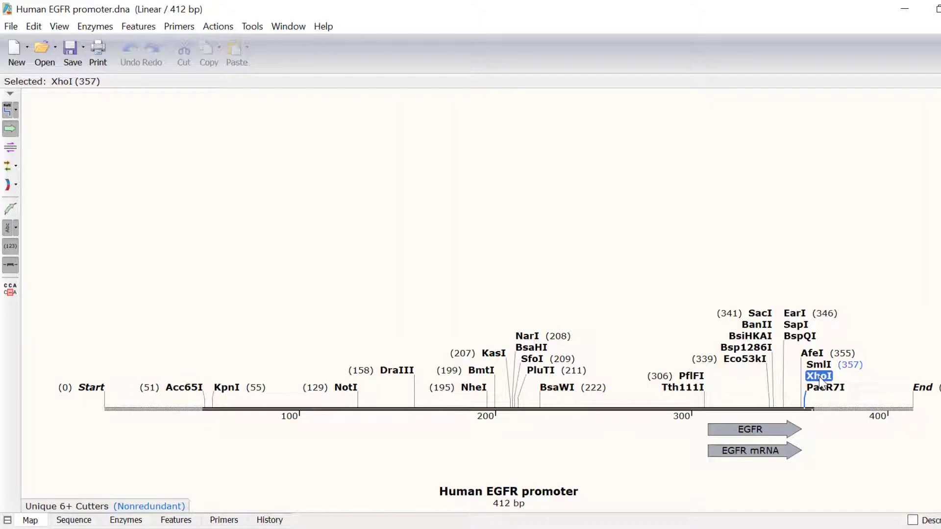
pyautogui.click(887, 359)
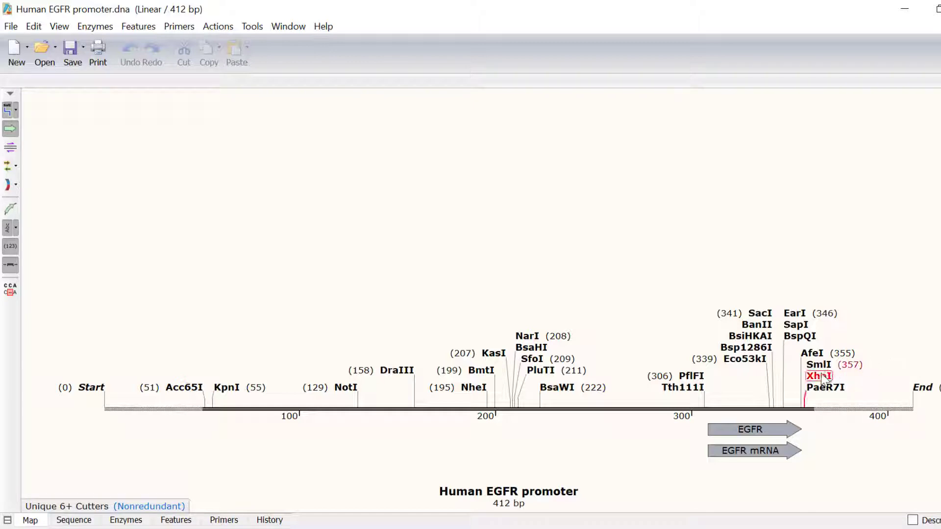
pyautogui.moveTo(825, 379)
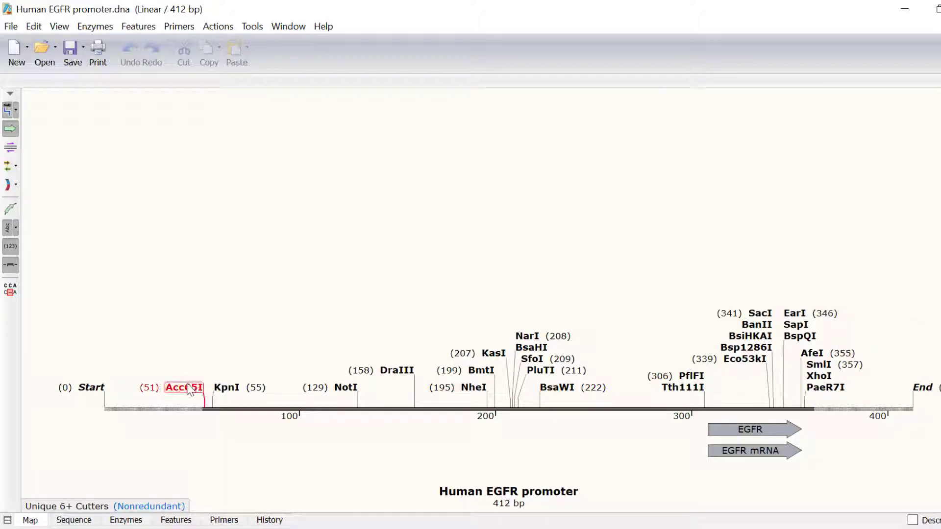
pyautogui.moveTo(189, 390)
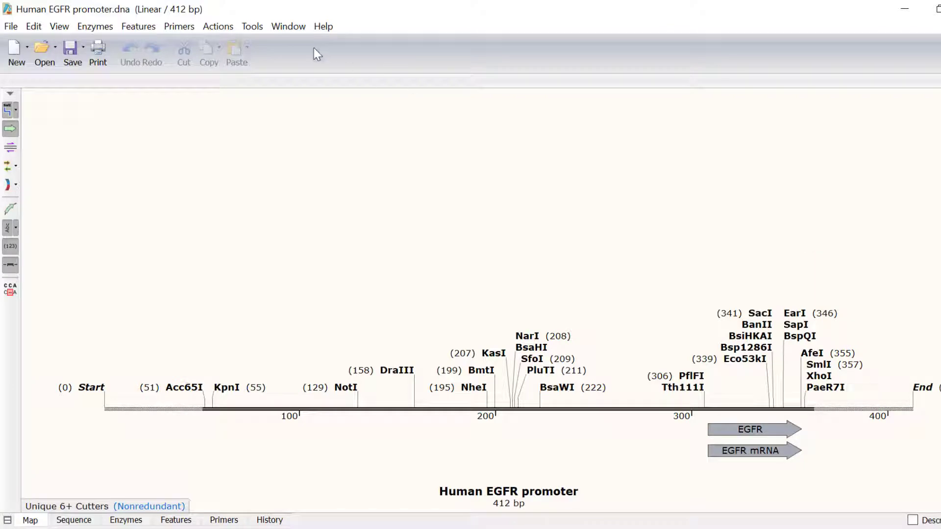
# Switch to the pGL4.10[luc2] window and select its Acc65I (14) and XhoI (33) sites.
pyautogui.click(288, 27)
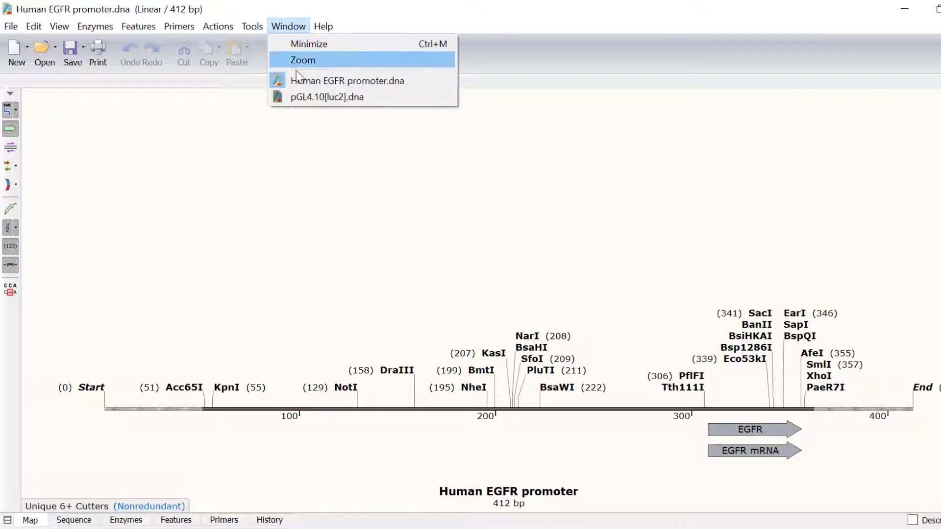
pyautogui.click(303, 103)
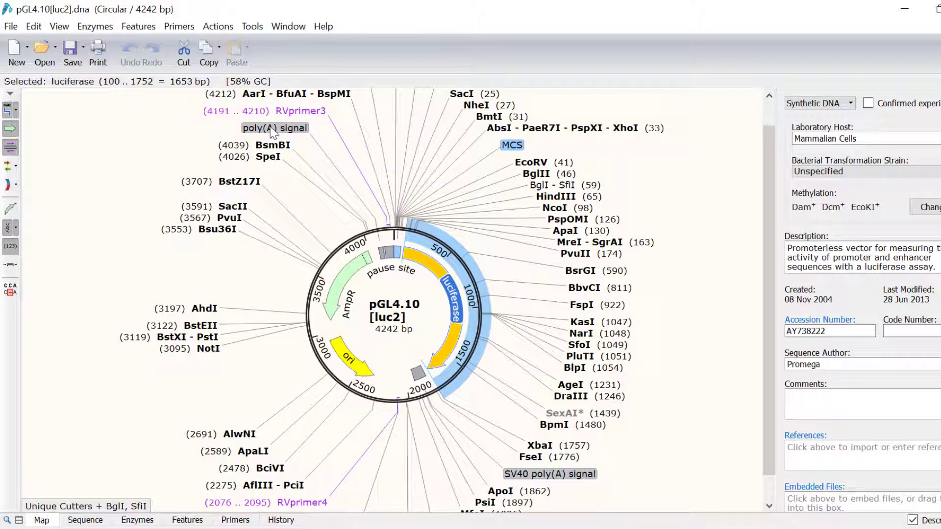
pyautogui.scroll(1, 235, 167)
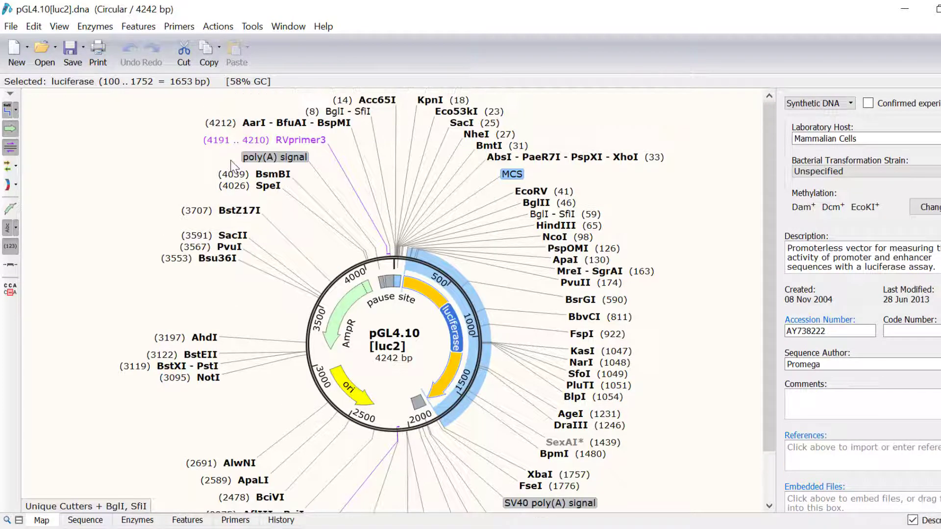
pyautogui.click(376, 101)
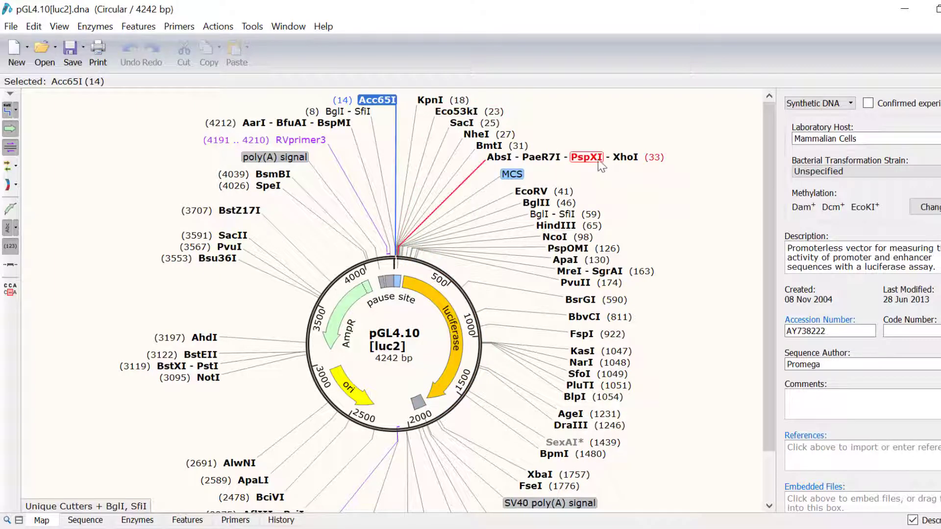
pyautogui.click(621, 158)
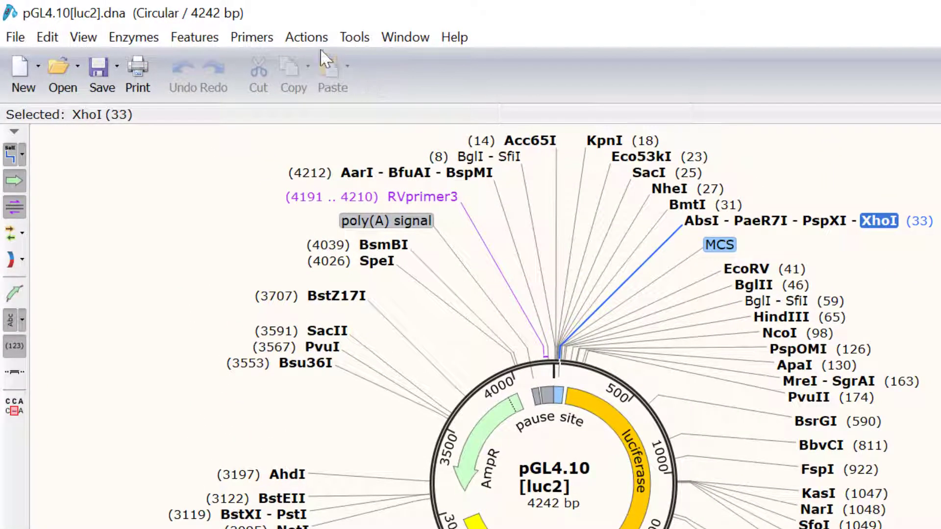
# Start Insert Fragment cloning with pGL4.10[luc2] kept as the vector.
pyautogui.click(314, 38)
pyautogui.moveTo(543, 60)
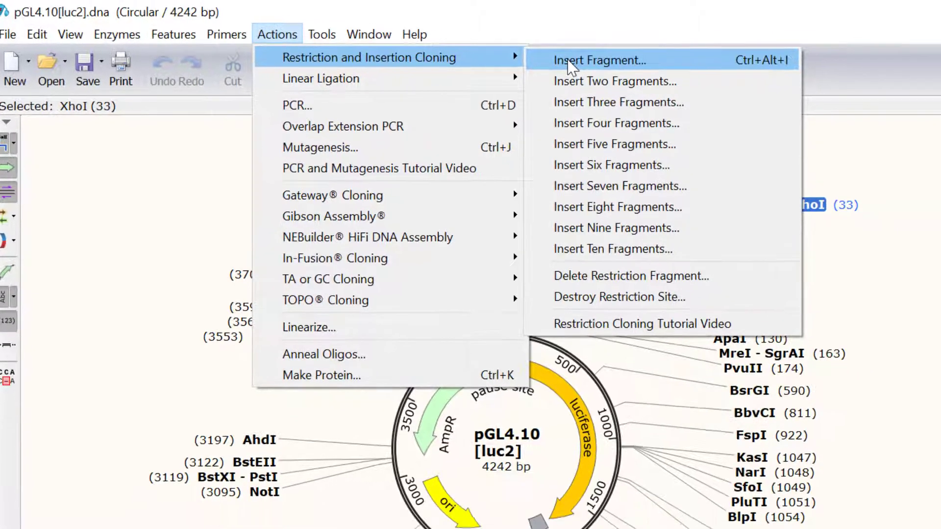
pyautogui.click(627, 64)
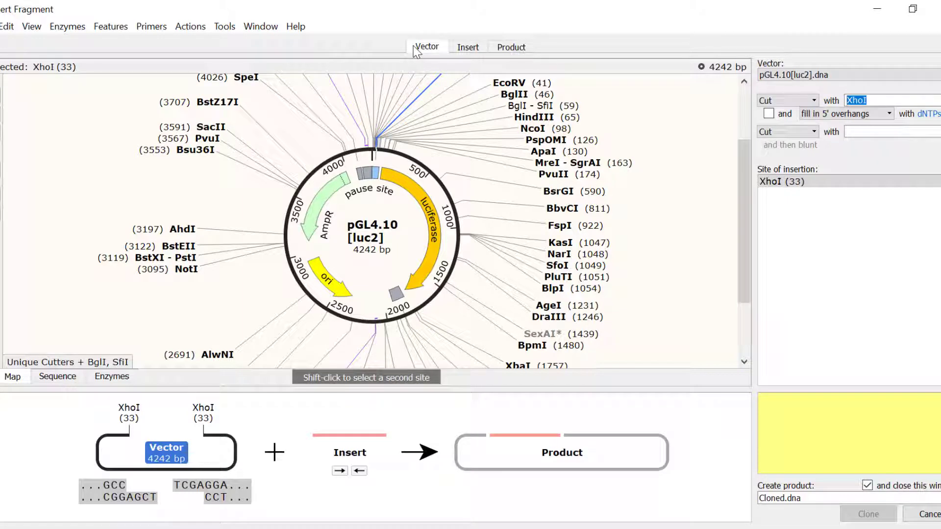
pyautogui.click(856, 76)
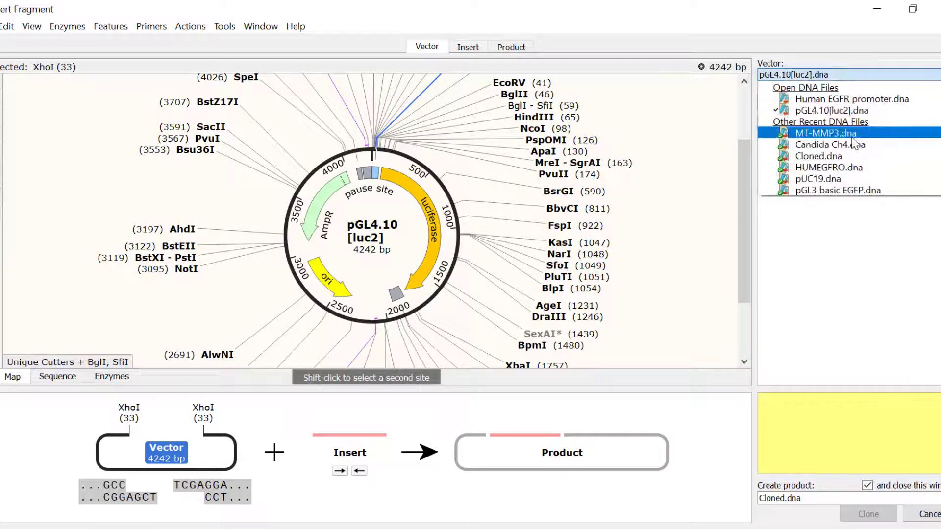
pyautogui.click(866, 64)
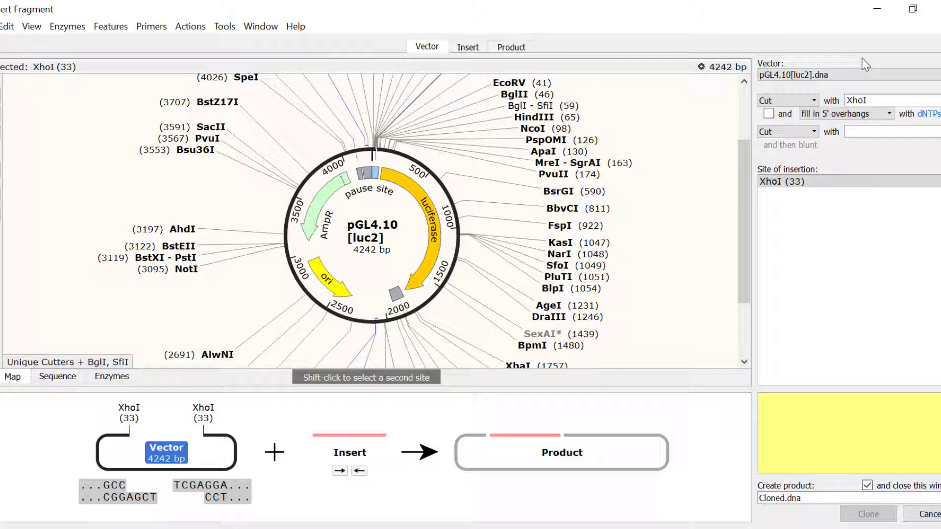
# Cut the vector at Acc65I (14) and XhoI (33), leaving a 4223 bp backbone.
pyautogui.scroll(3, 662, 120)
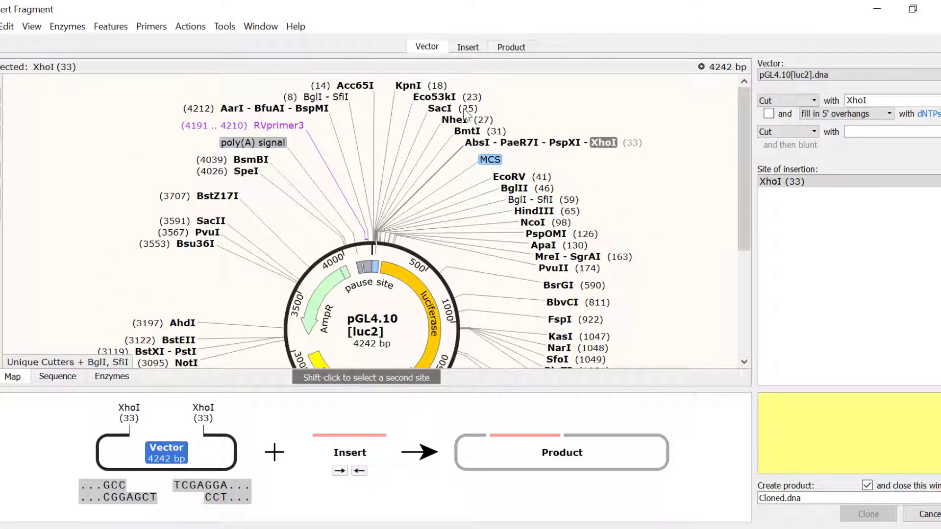
pyautogui.click(368, 89)
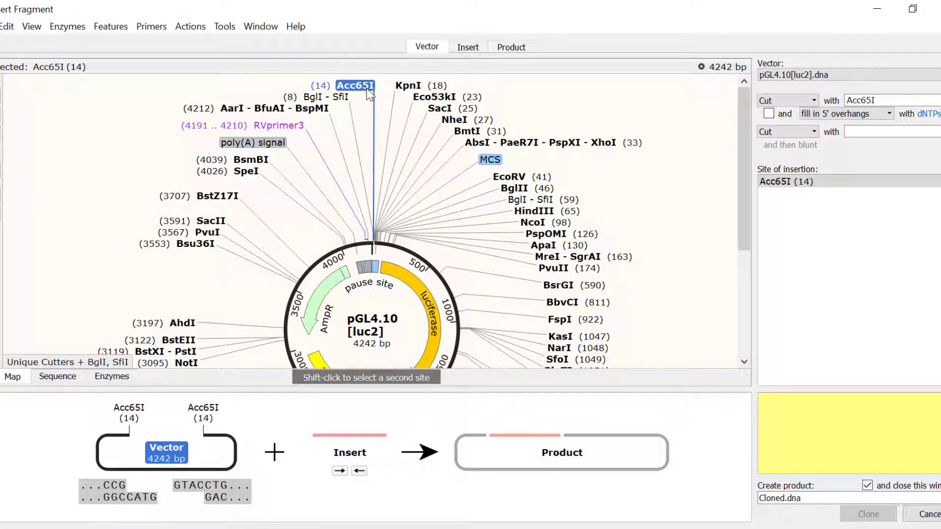
pyautogui.keyDown('shift'); pyautogui.click(602, 143); pyautogui.keyUp('shift')
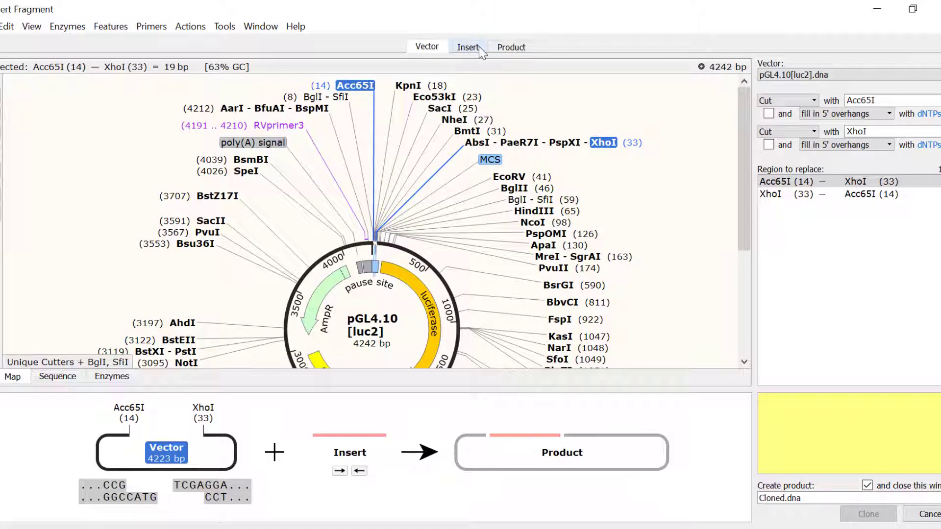
# Choose Human EGFR promoter.dna (412 bp) as the insert source.
pyautogui.click(476, 48)
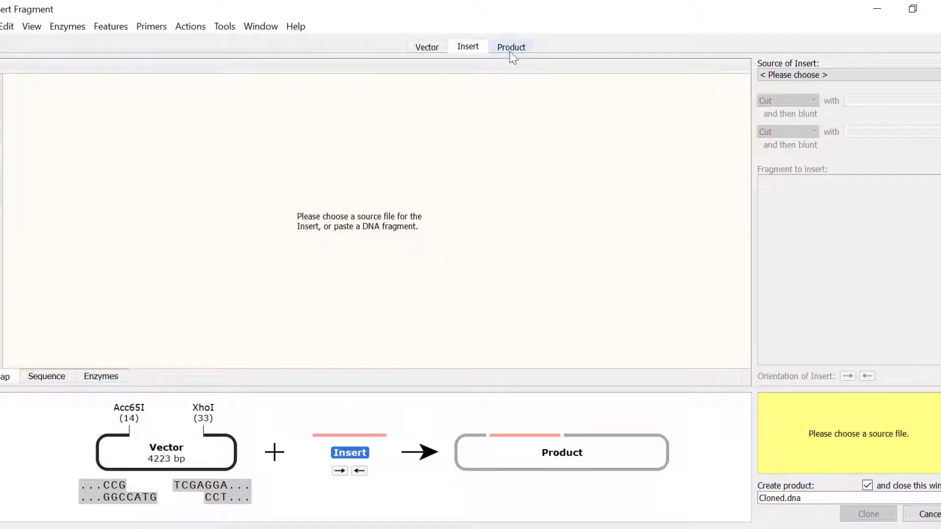
pyautogui.click(830, 75)
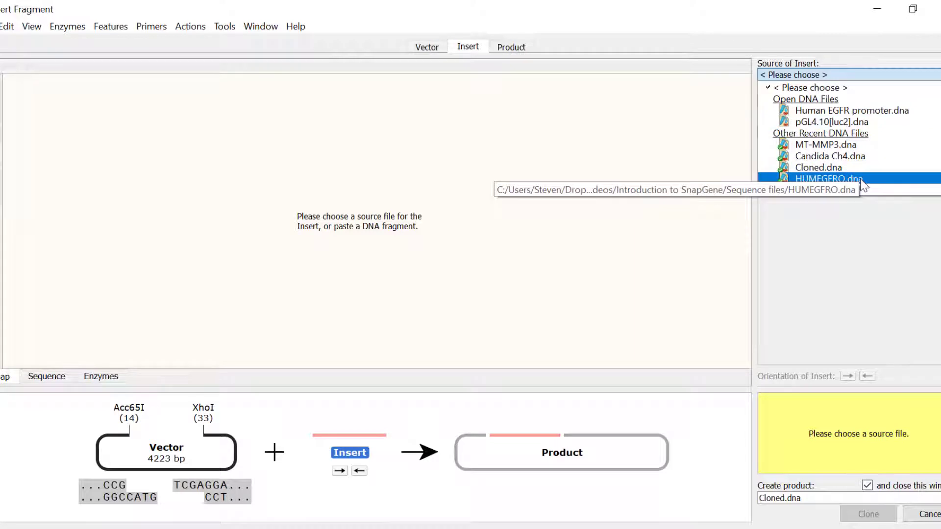
pyautogui.scroll(-2, 864, 185)
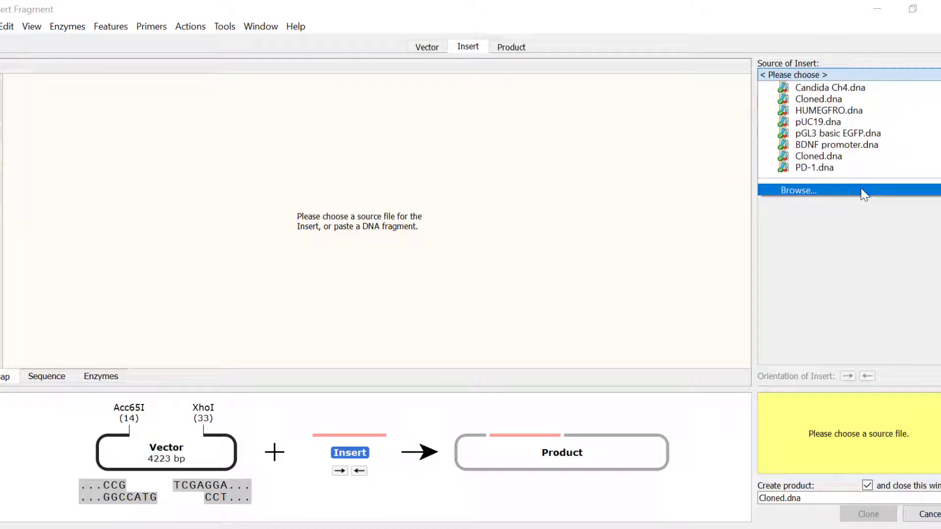
pyautogui.scroll(2, 864, 195)
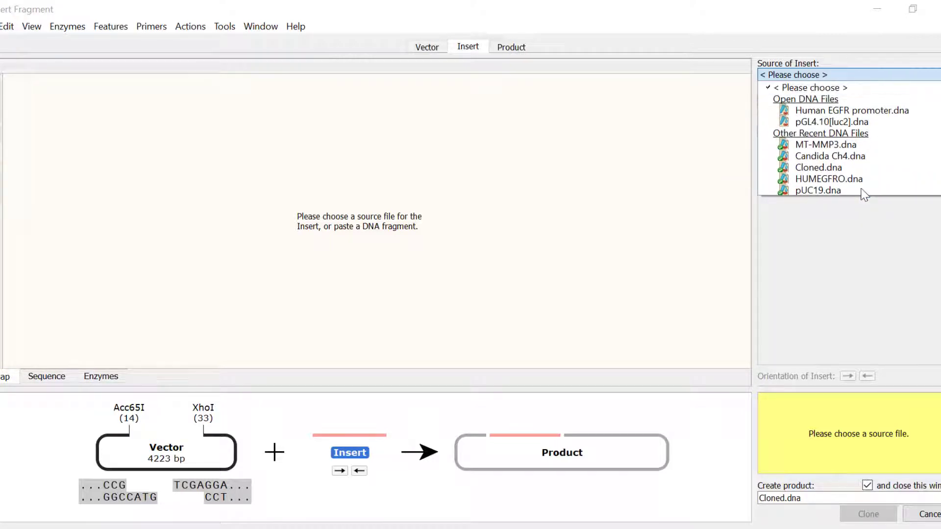
pyautogui.click(897, 119)
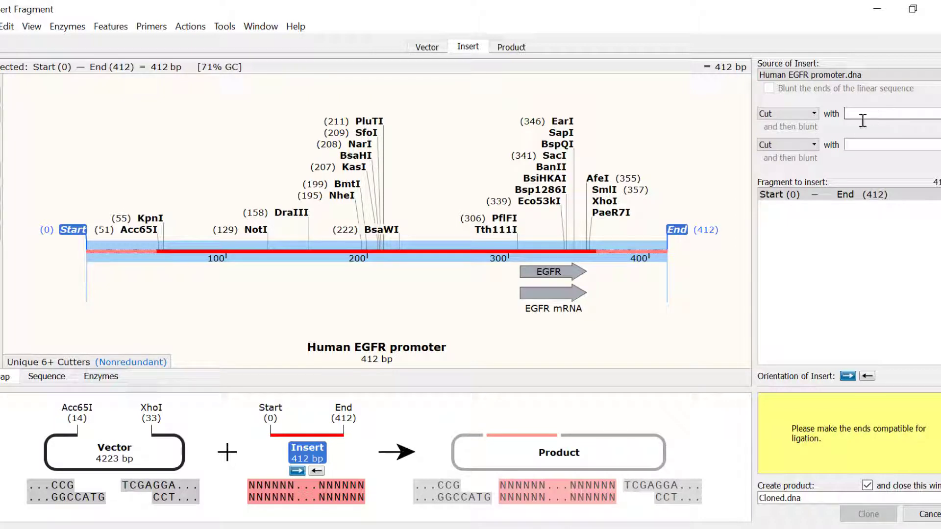
# Define the 306 bp Acc65I (51)–XhoI (357) insert and preview the 4529 bp product.
pyautogui.click(144, 229)
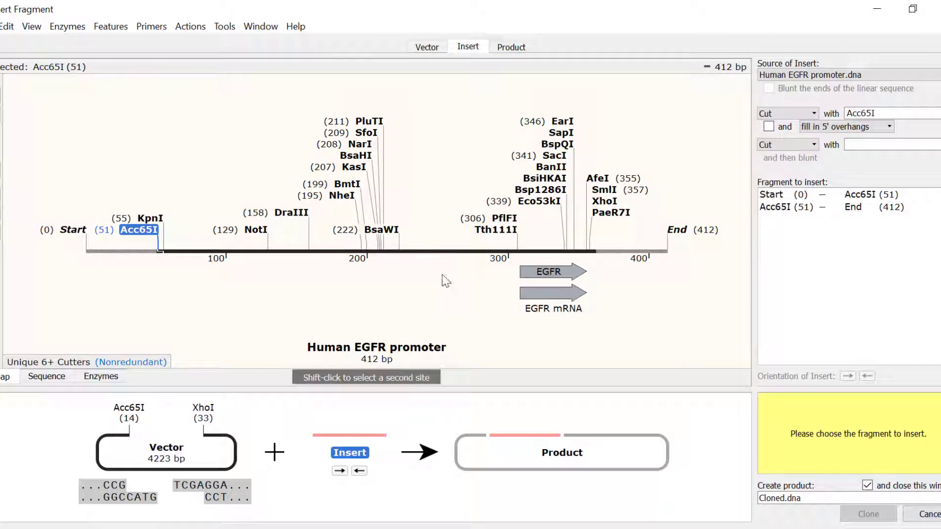
pyautogui.keyDown('shift'); pyautogui.click(614, 203); pyautogui.keyUp('shift')
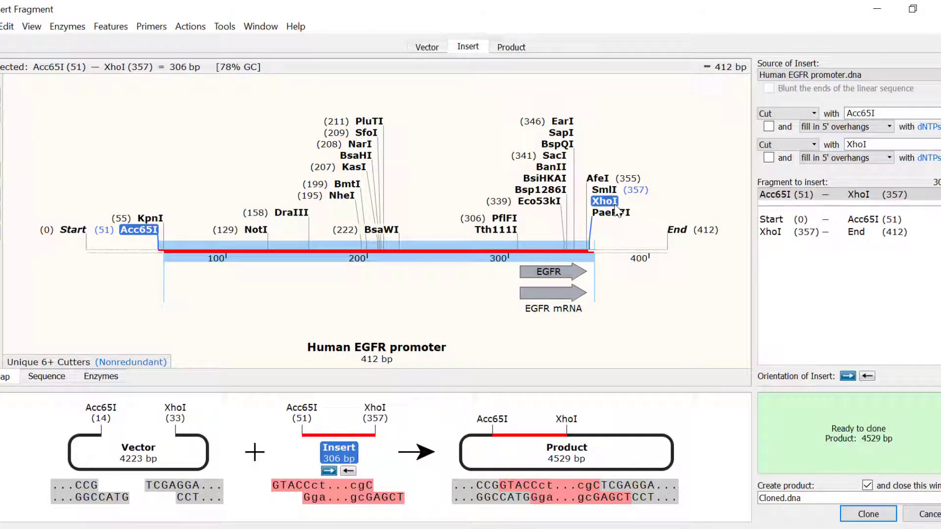
pyautogui.click(524, 45)
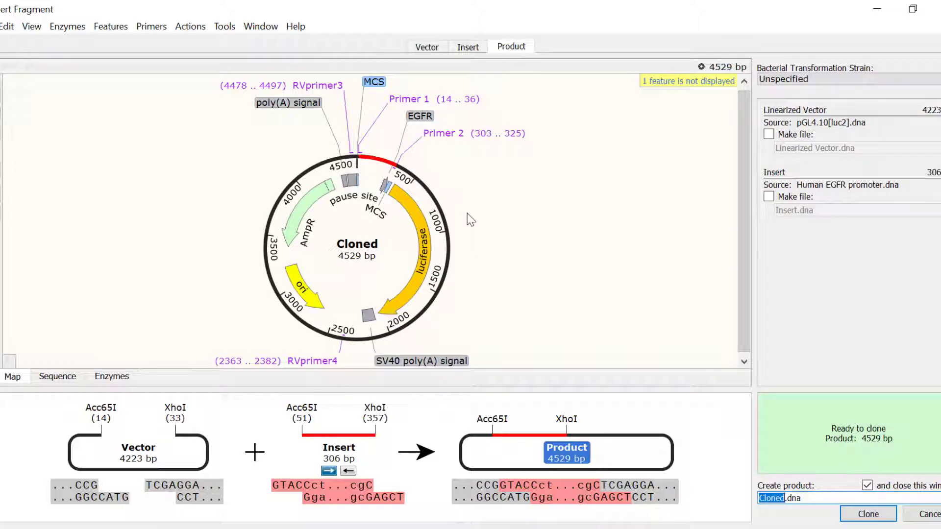
# Name the product 'pGL4-EGFR promoter' and clone the 4529 bp plasmid.
pyautogui.click(464, 48)
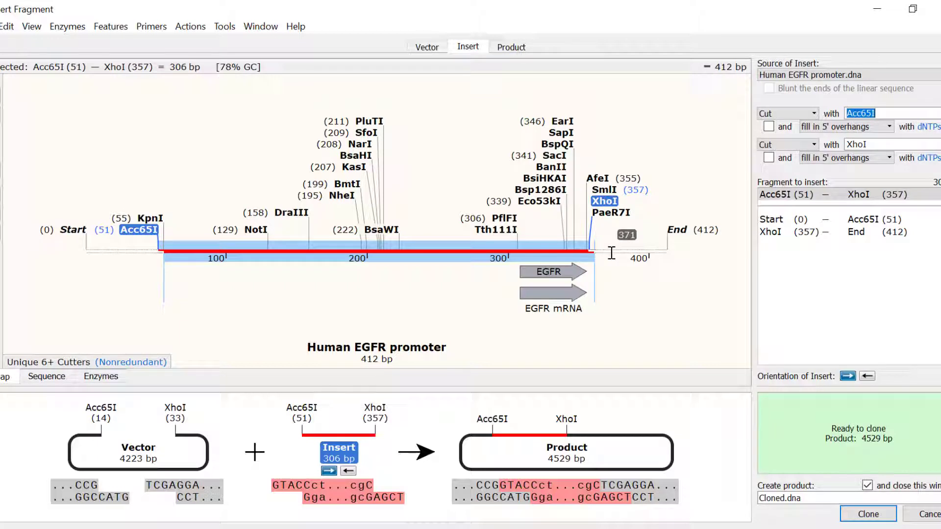
pyautogui.doubleClick(802, 496)
pyautogui.write('pGL')
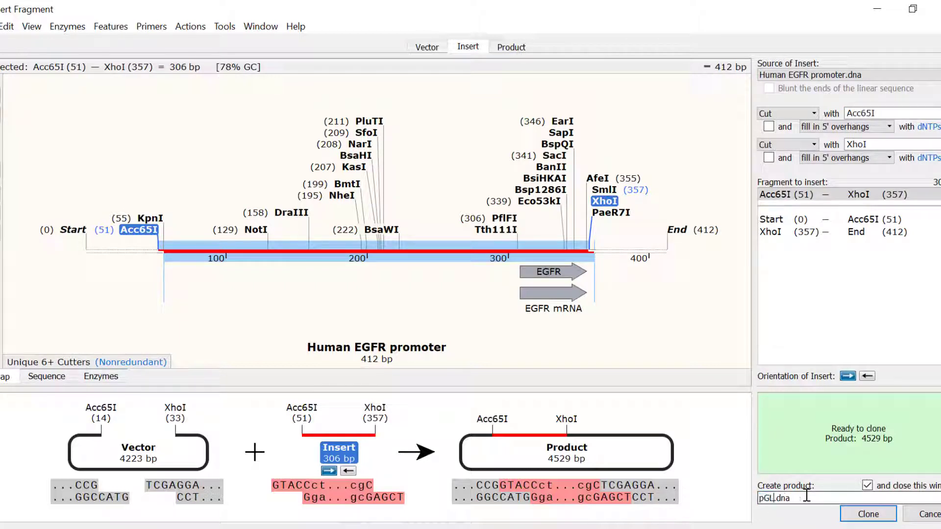
pyautogui.write('4-EGFR promoter')
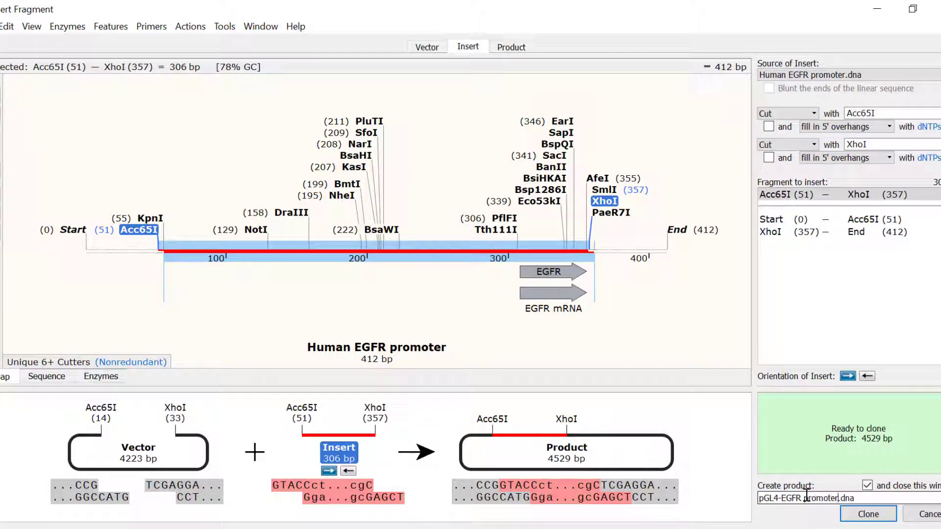
pyautogui.click(860, 515)
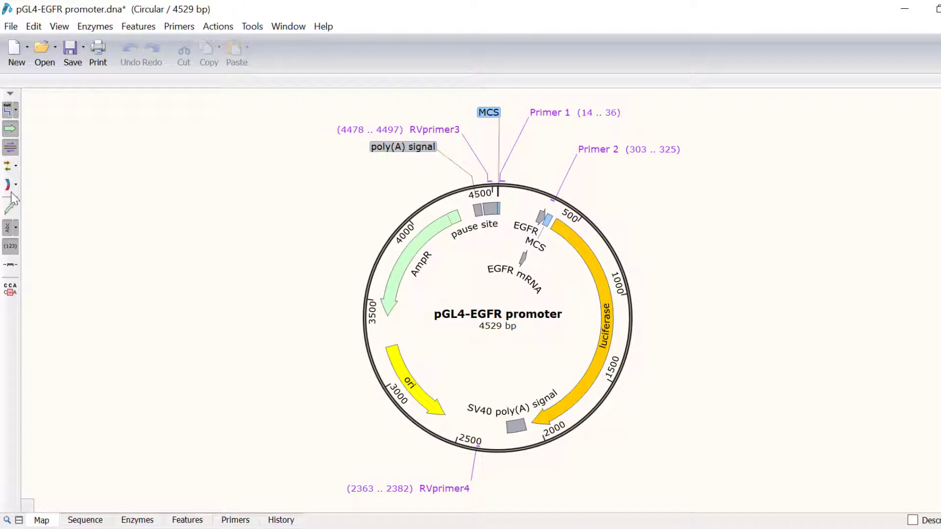
# Mark the inserted EGFR promoter fragment on the map and view the 4529 bp plasmid's cloning history.
pyautogui.click(9, 186)
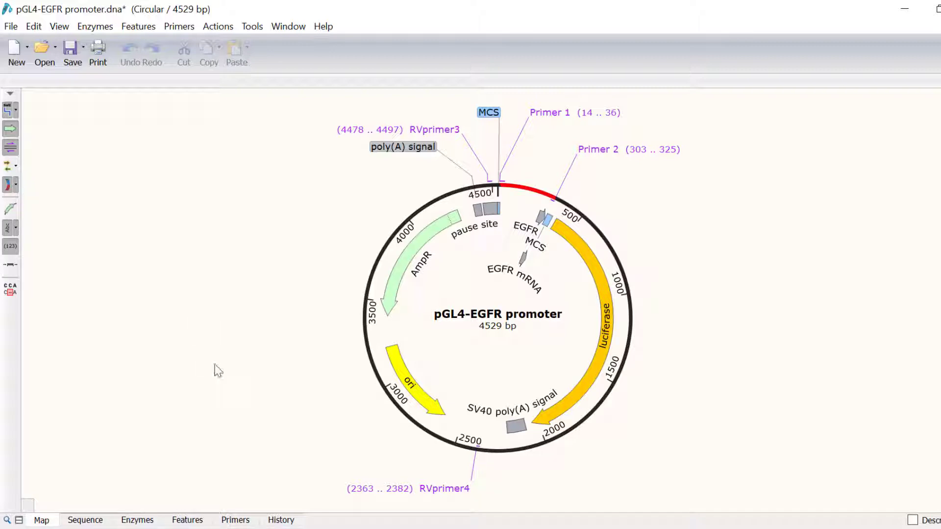
pyautogui.click(292, 520)
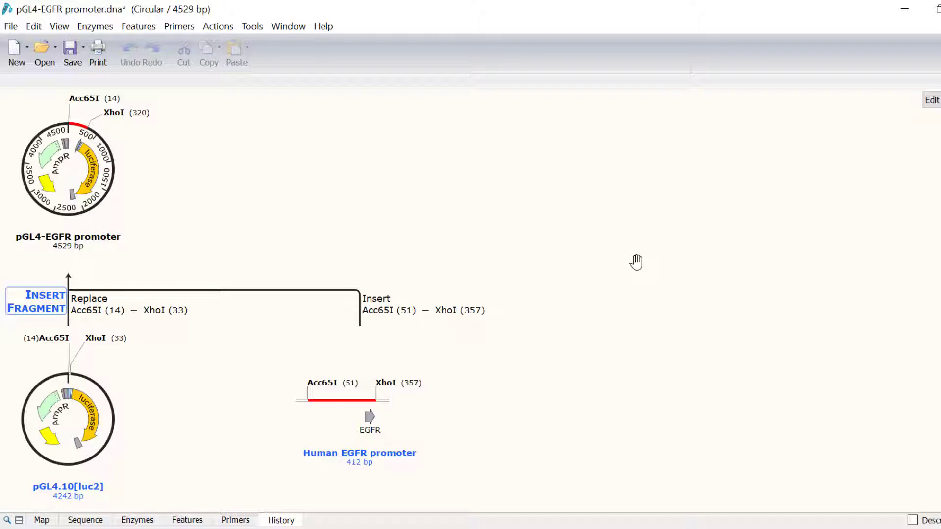
# In Human EGFR promoter, copy the 306 bp fragment from Acc65I (51) to XhoI (357).
pyautogui.click(286, 27)
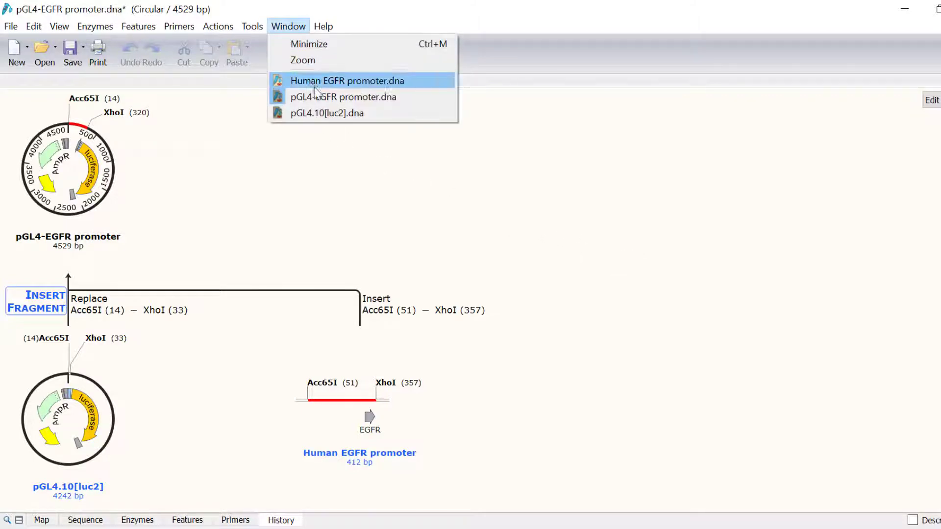
pyautogui.click(343, 82)
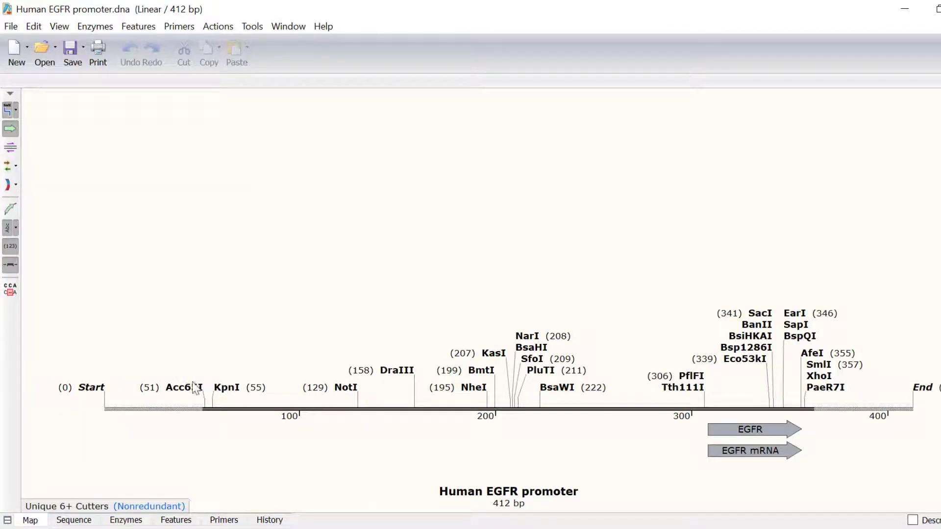
pyautogui.moveTo(196, 390)
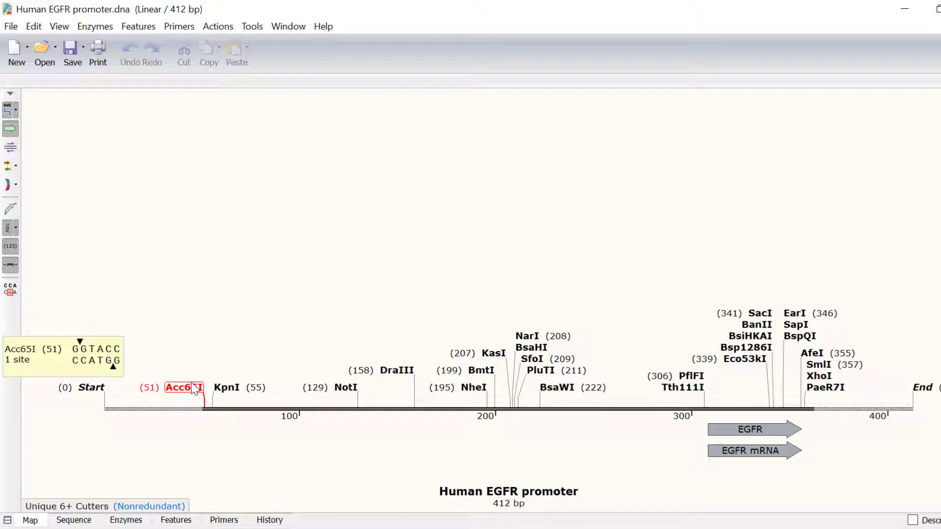
pyautogui.moveTo(196, 390)
pyautogui.mouseDown()
pyautogui.moveTo(416, 422)
pyautogui.moveTo(764, 372)
pyautogui.moveTo(812, 384)
pyautogui.mouseUp()
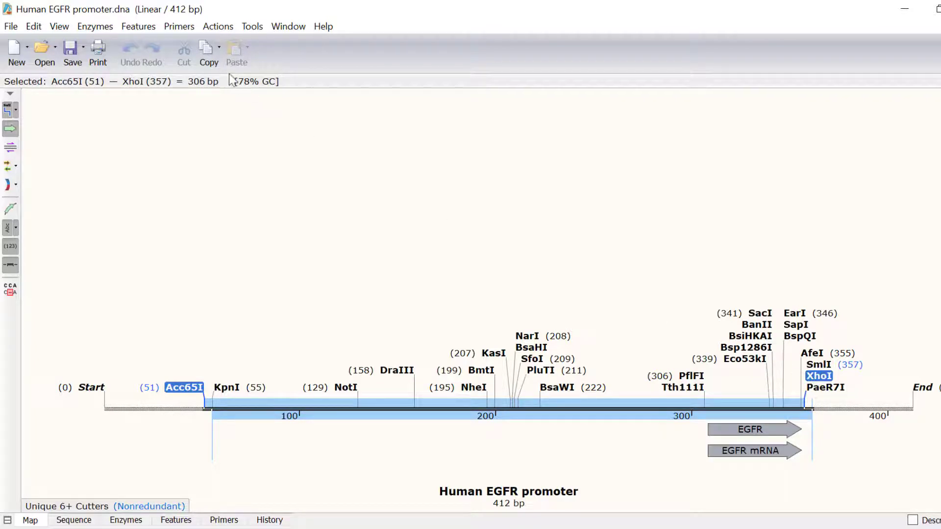
pyautogui.click(206, 51)
pyautogui.click(299, 29)
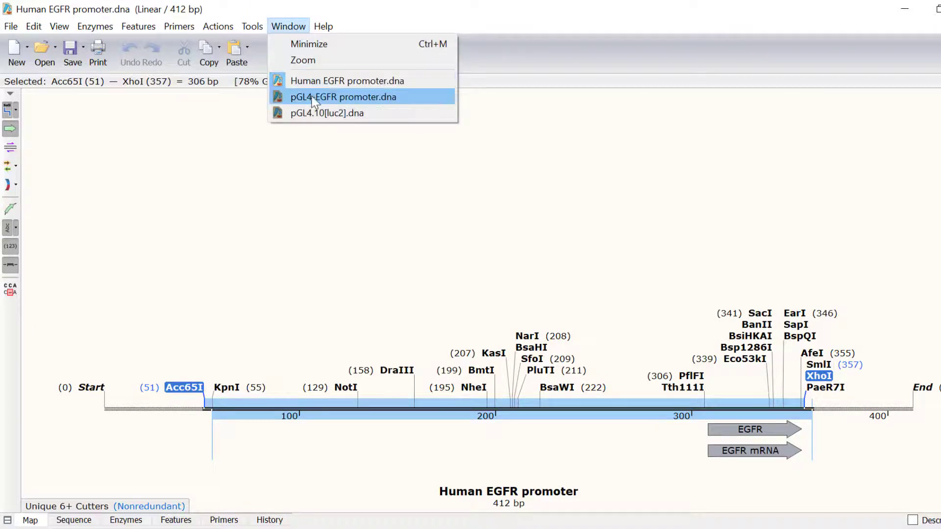
# Paste the promoter fragment over pGL4.10[luc2]'s Acc65I (14)–XhoI (33) region, then cancel the duplicate preview.
pyautogui.click(315, 113)
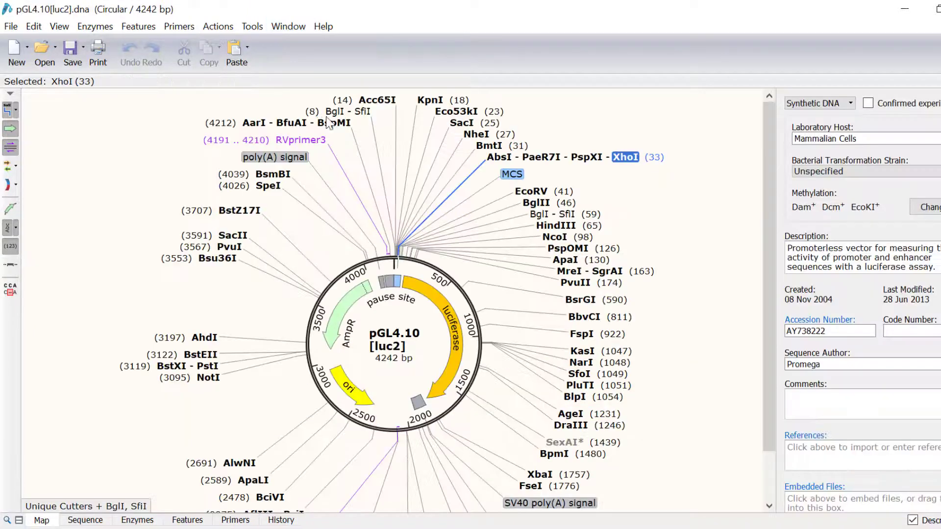
pyautogui.click(388, 101)
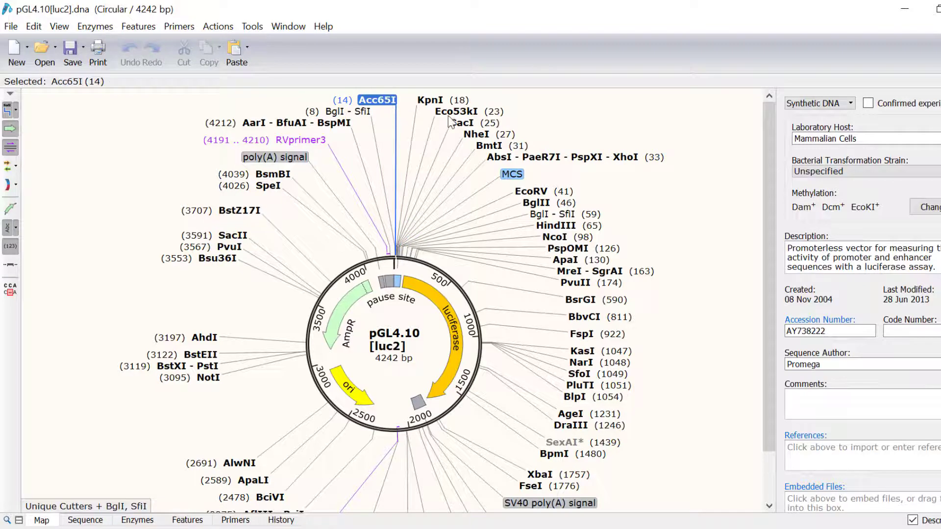
pyautogui.keyDown('shift'); pyautogui.click(459, 123); pyautogui.keyUp('shift')
pyautogui.keyDown('shift'); pyautogui.click(590, 157); pyautogui.keyUp('shift')
pyautogui.keyDown('shift'); pyautogui.click(620, 158); pyautogui.keyUp('shift')
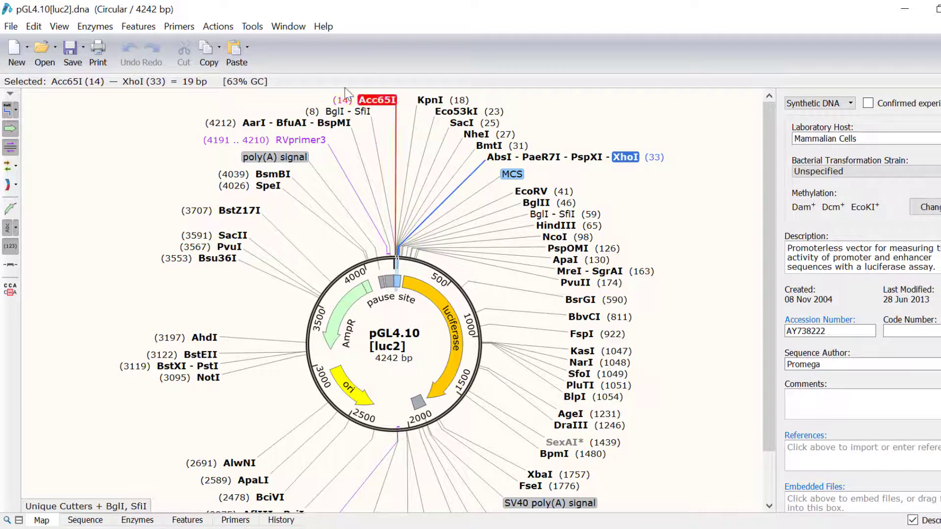
pyautogui.click(228, 49)
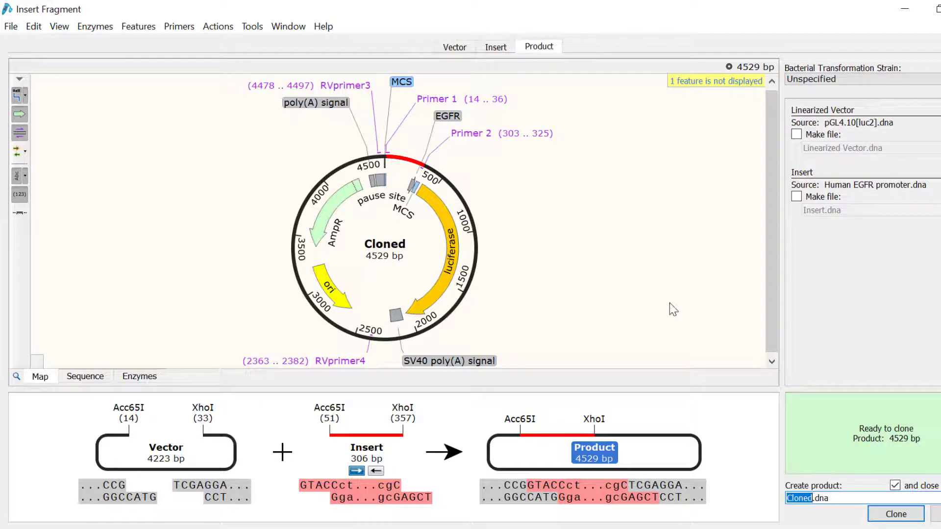
pyautogui.click(937, 516)
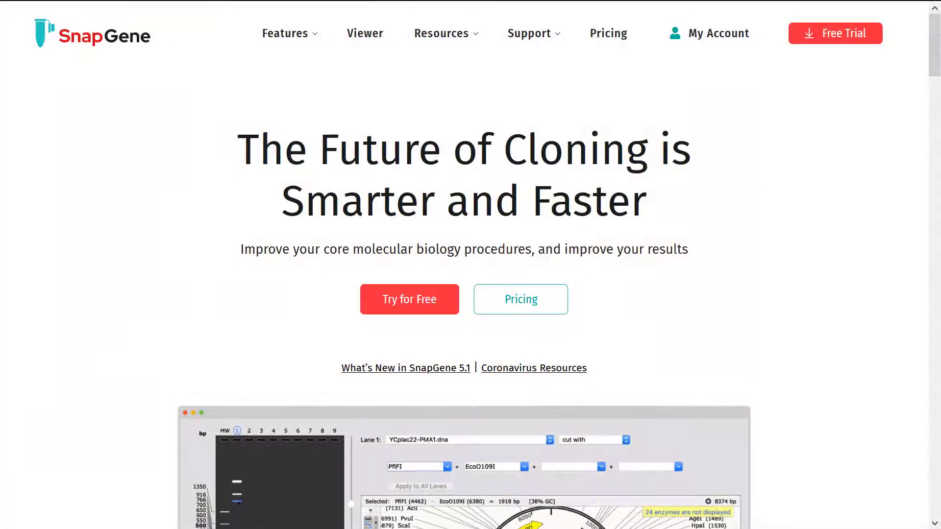
# Scroll the SnapGene homepage past Design Better Procedures down to Visualize Your Process.
pyautogui.scroll(-5, 471, 269)
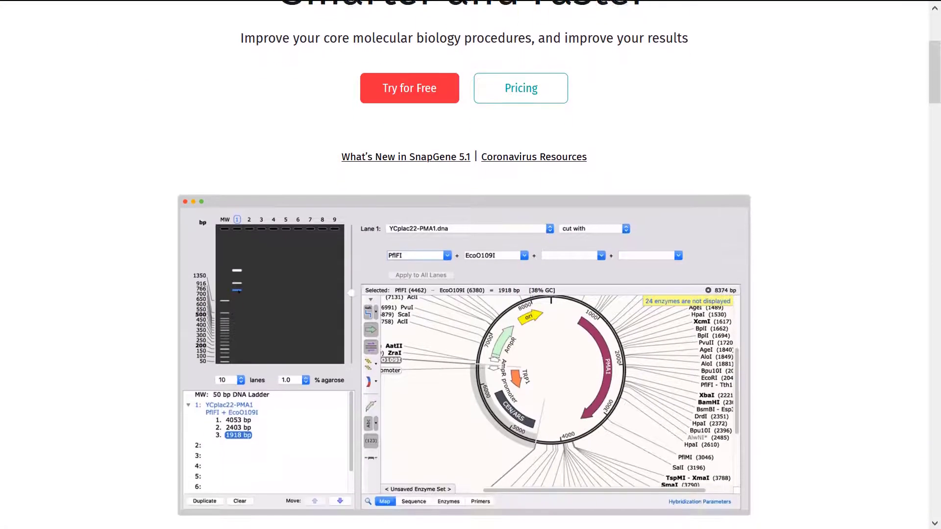
pyautogui.scroll(-6, 470, 265)
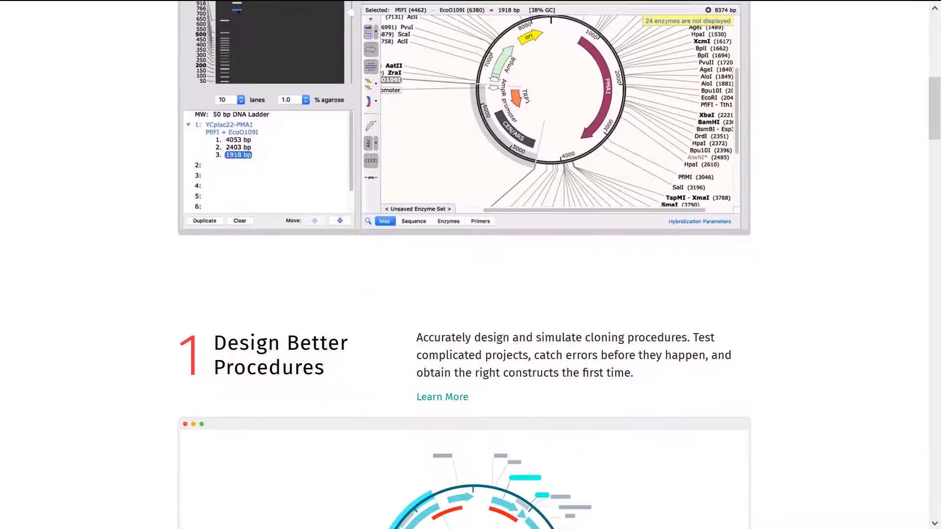
pyautogui.scroll(-12, 471, 265)
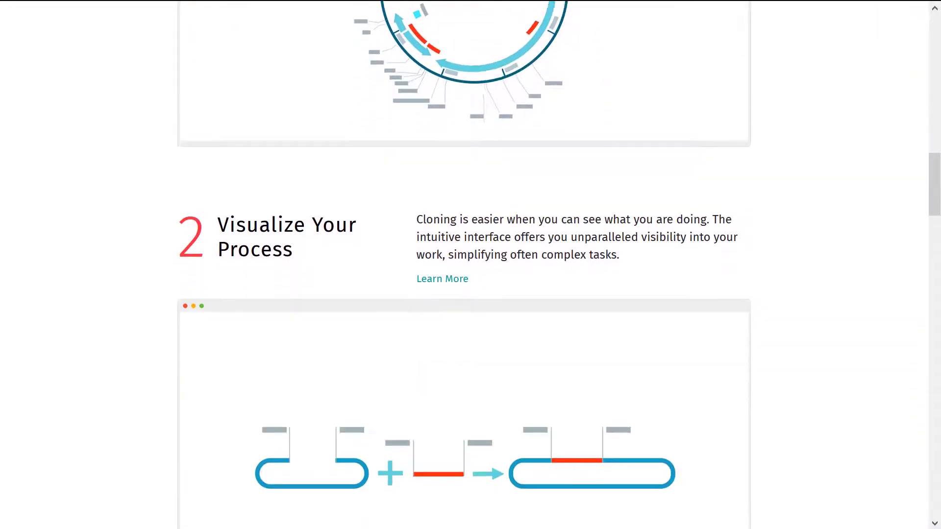